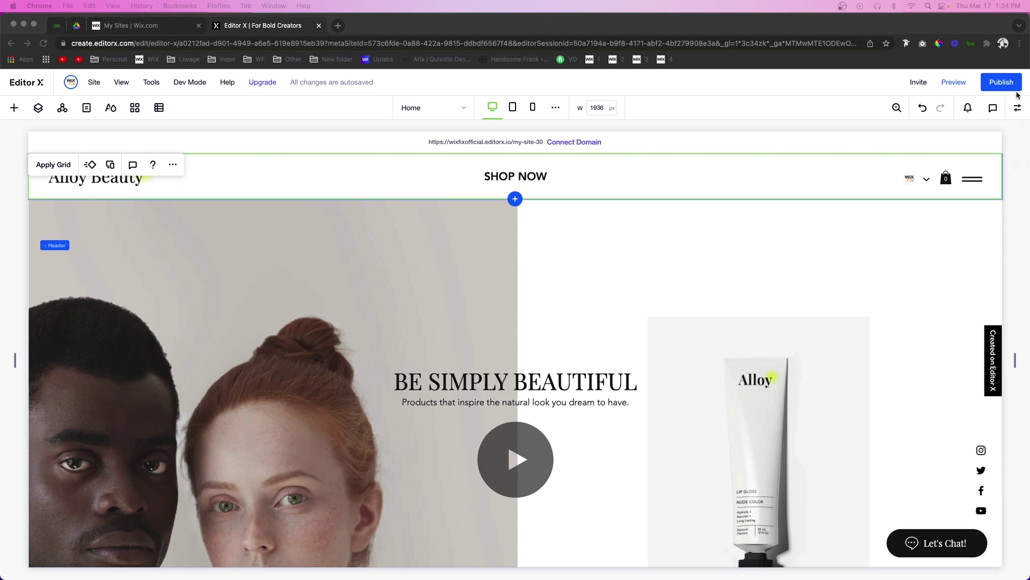
Set the header's Position type to Pinned in the Inspector, then preview the site.
click(677, 193)
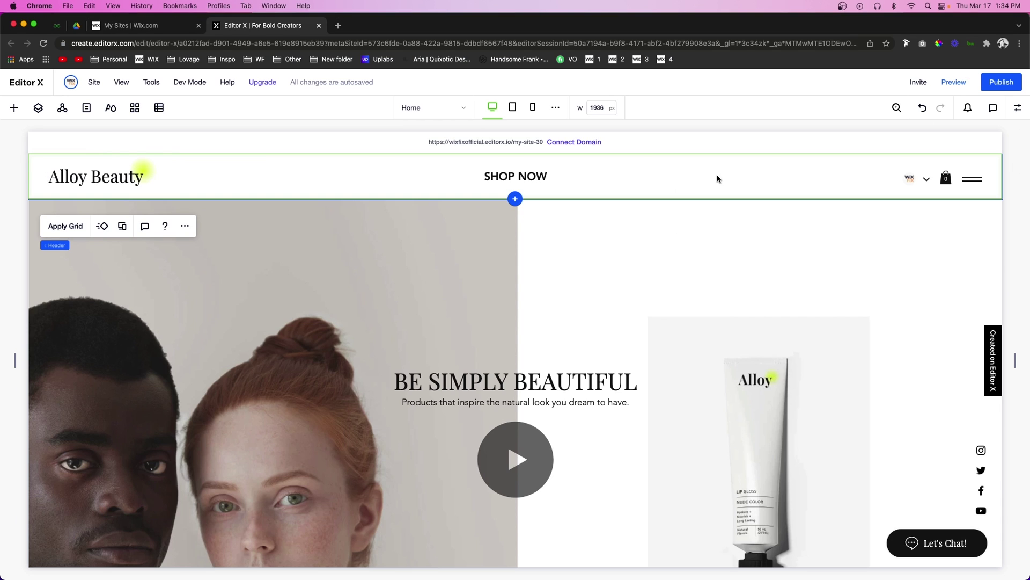
click(1018, 108)
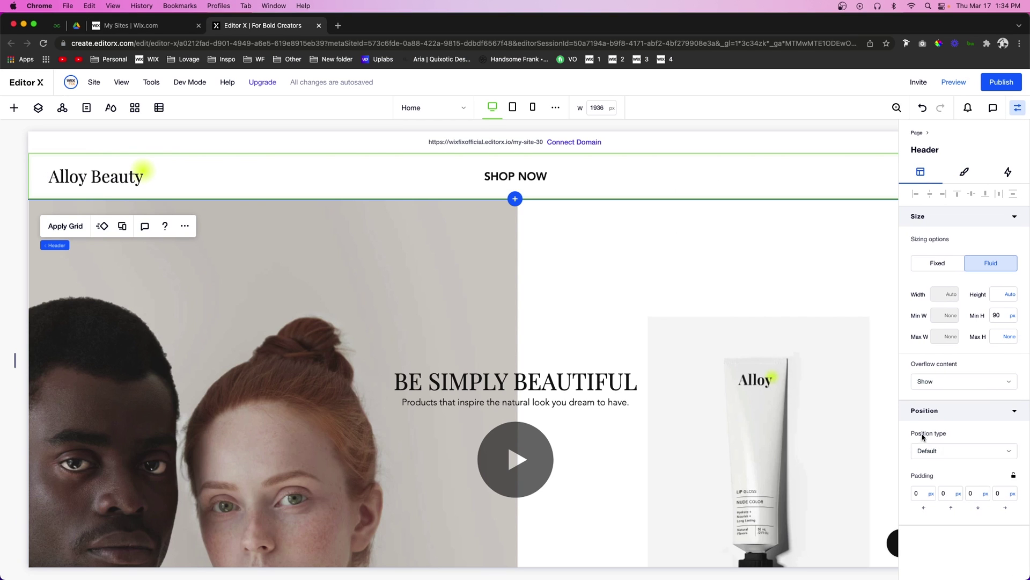
click(944, 452)
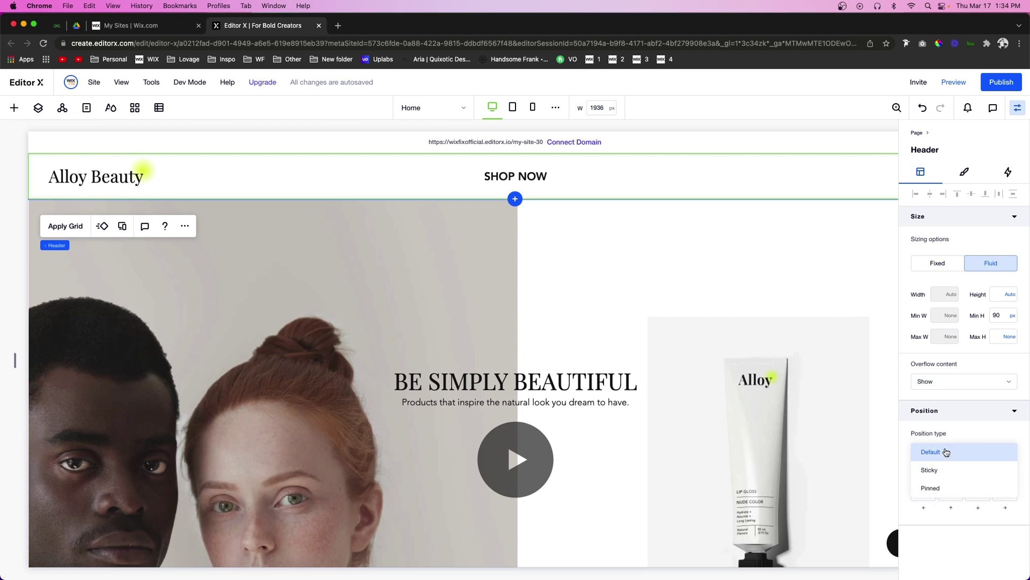
click(938, 489)
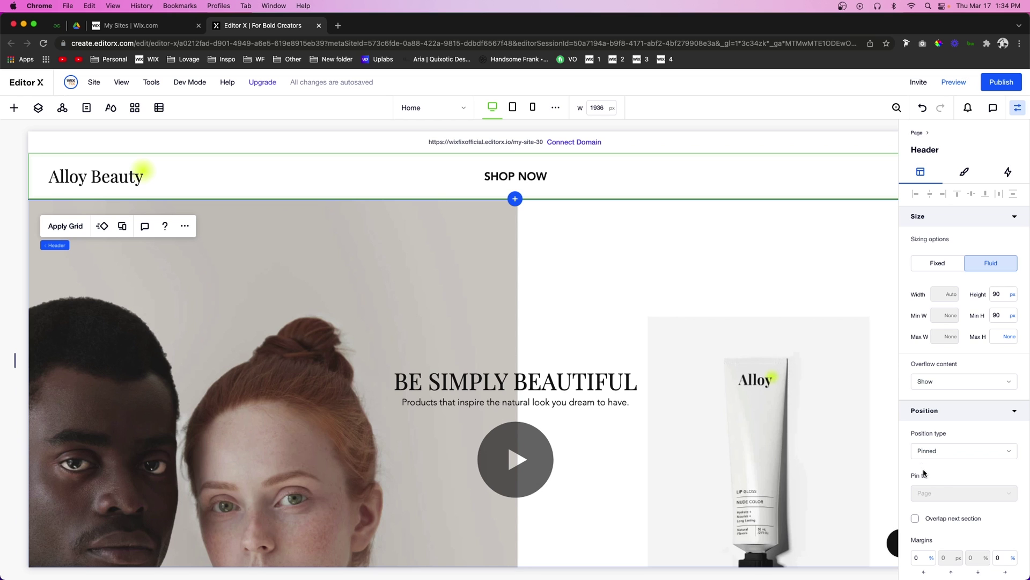
click(954, 81)
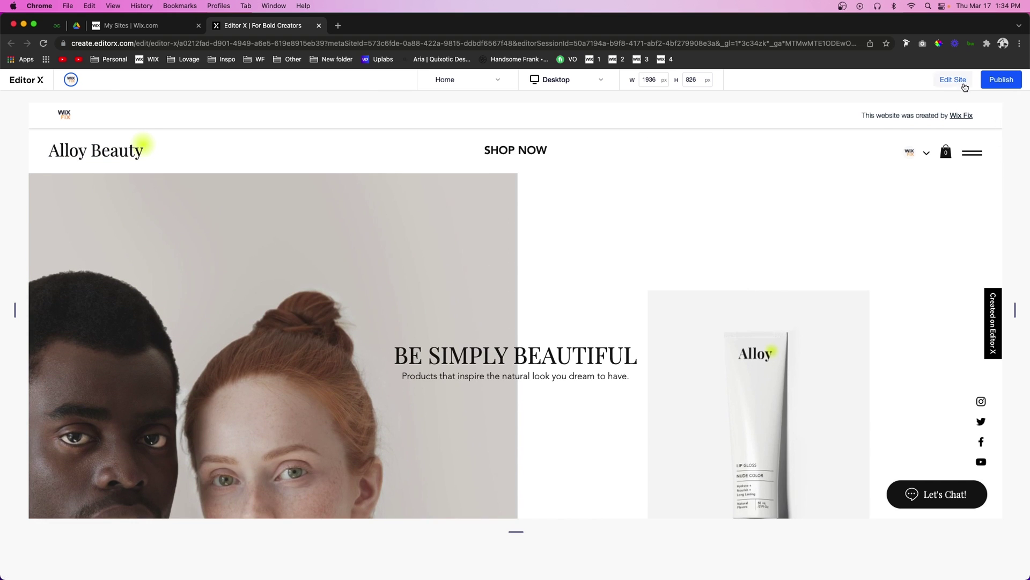
Return from the preview to the editor and scroll the page.
click(953, 80)
scroll(568, 227, down, 13)
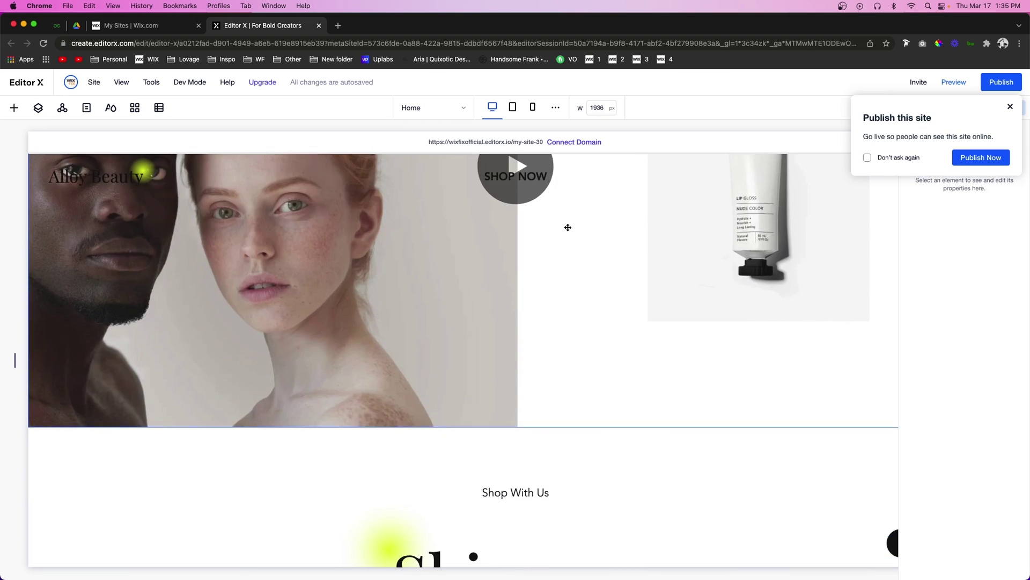
scroll(568, 227, down, 8)
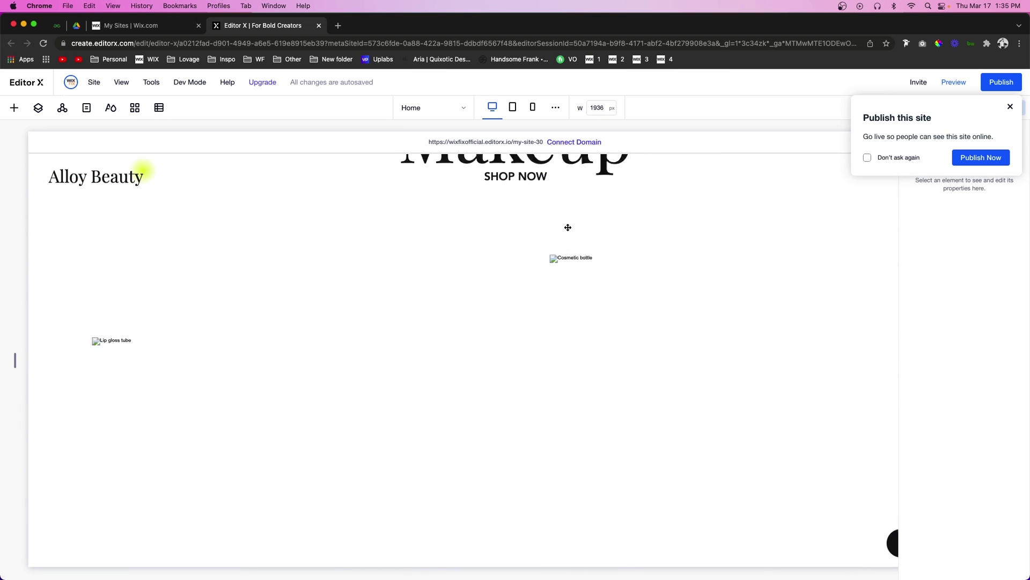
scroll(568, 227, down, 12)
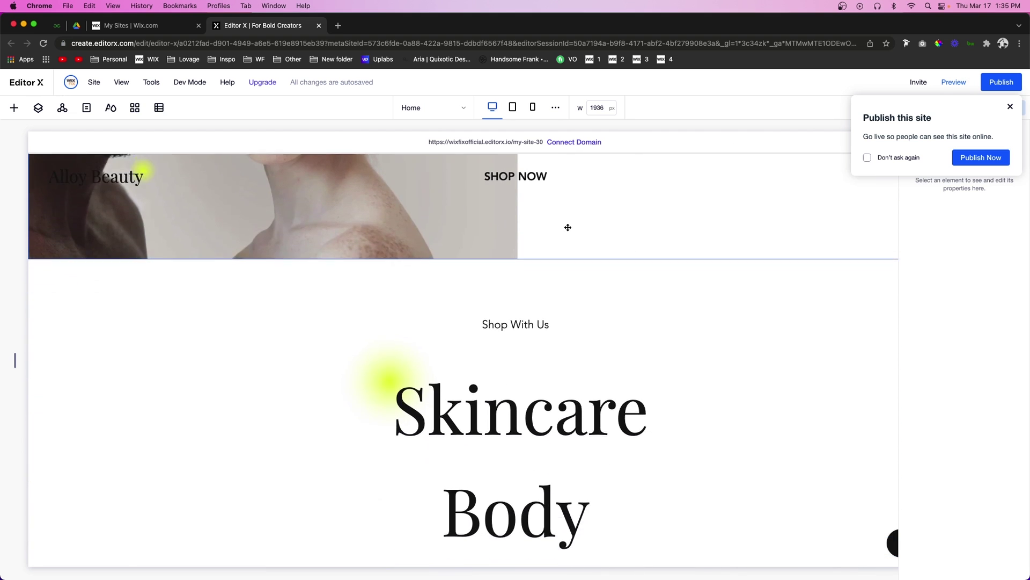
scroll(568, 227, up, 12)
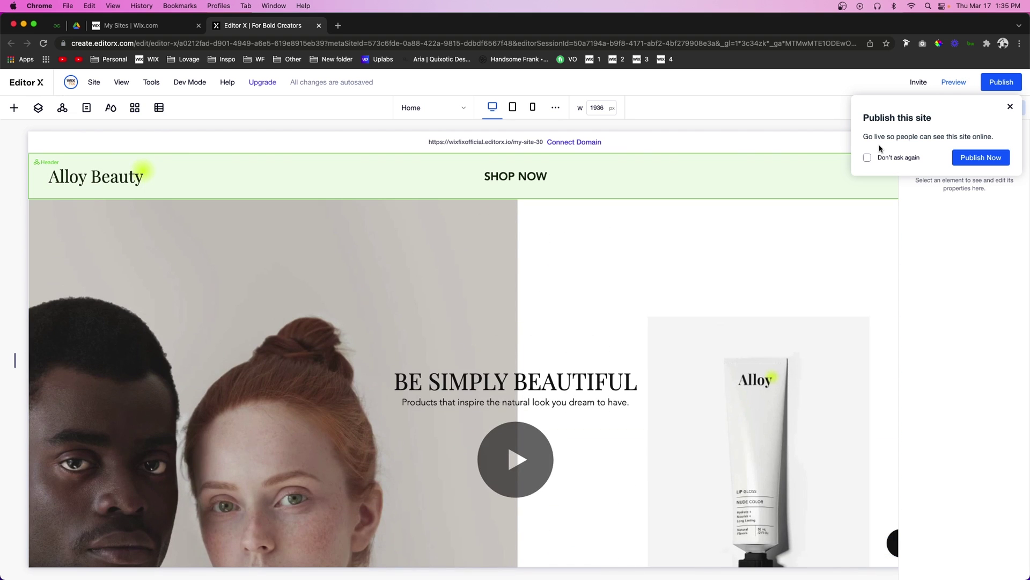
Switch off the publish reminder with Don't ask again and reselect the header.
click(890, 158)
click(1010, 107)
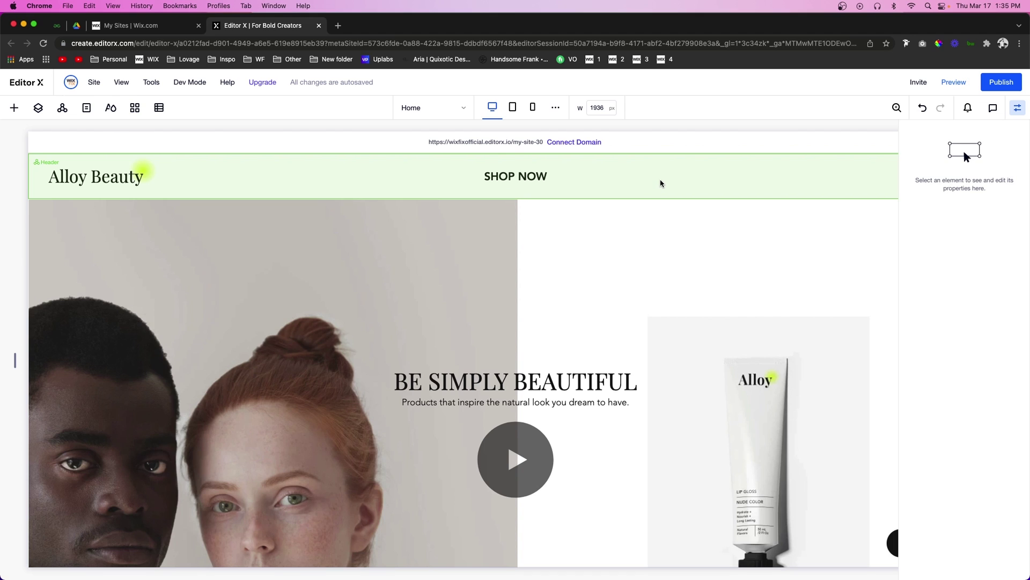
click(789, 193)
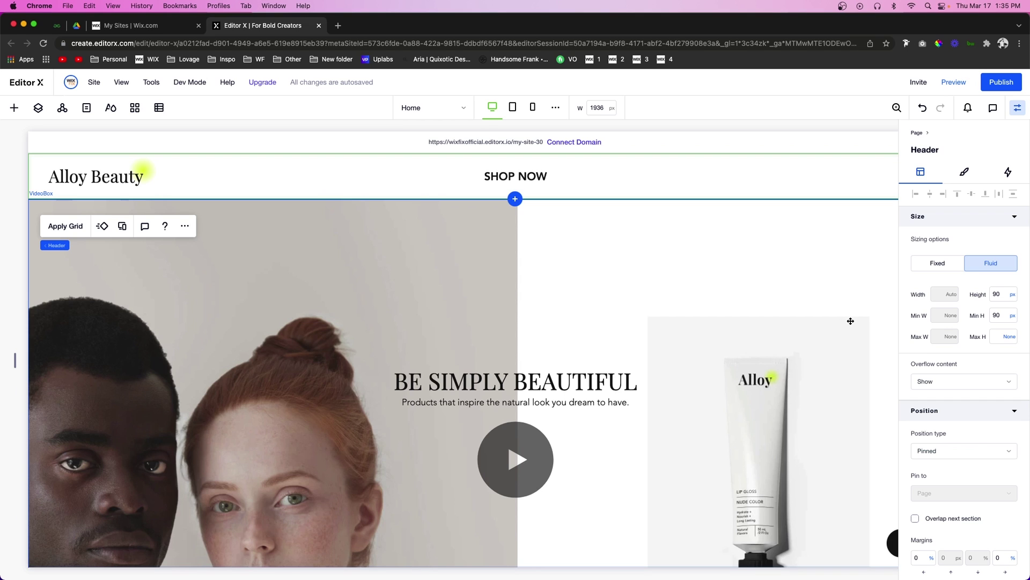
Tick Overlap next section for the pinned header and scroll the canvas to check the hero.
click(916, 518)
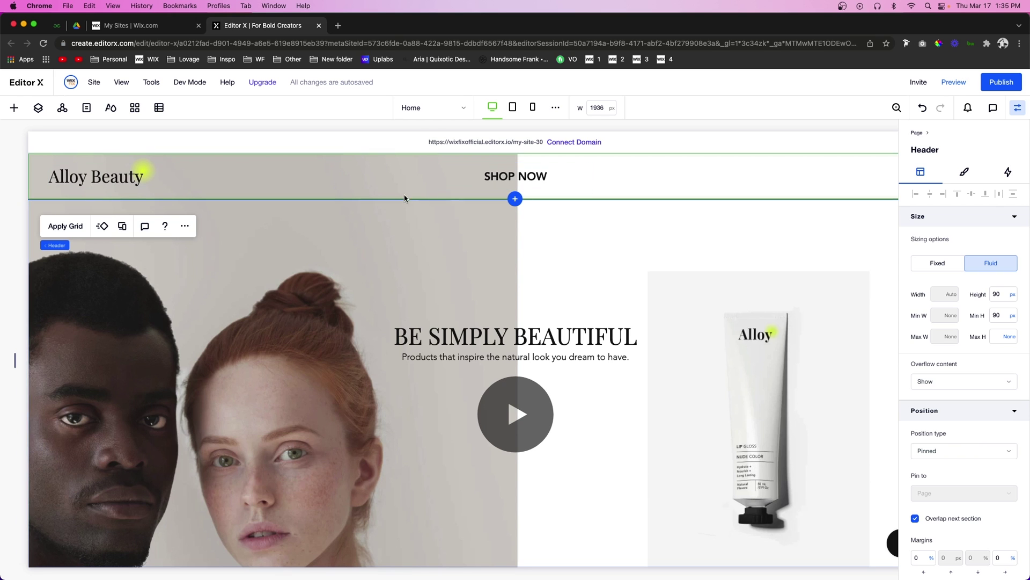
scroll(705, 207, down, 5)
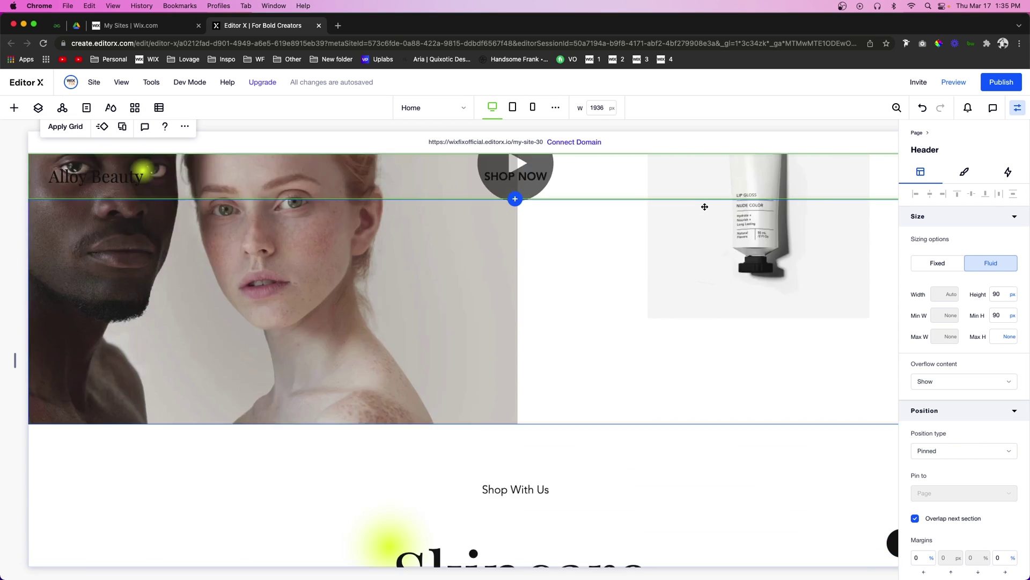
scroll(707, 207, up, 6)
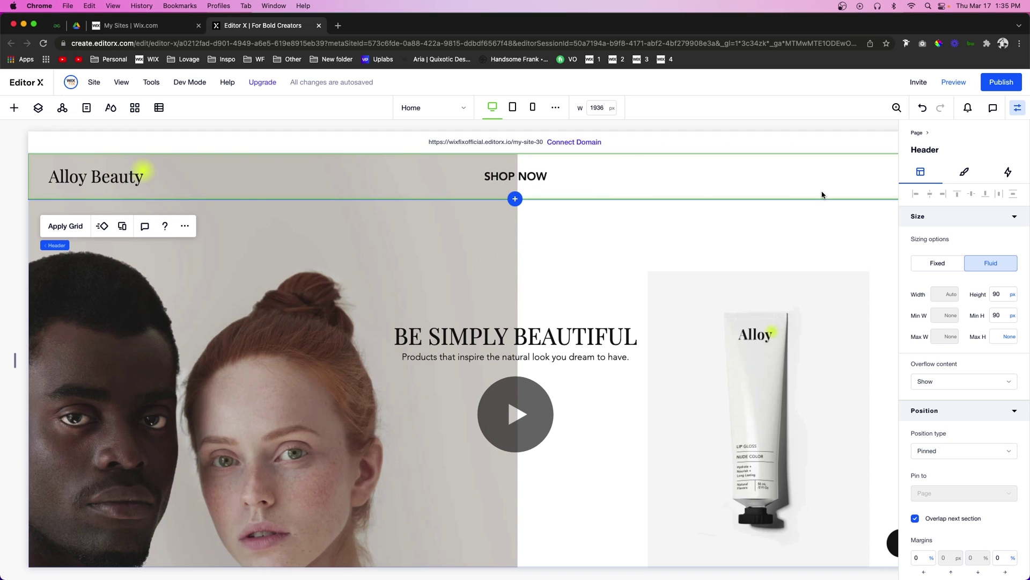
scroll(822, 194, right, 5)
scroll(822, 195, left, 5)
scroll(427, 248, down, 3)
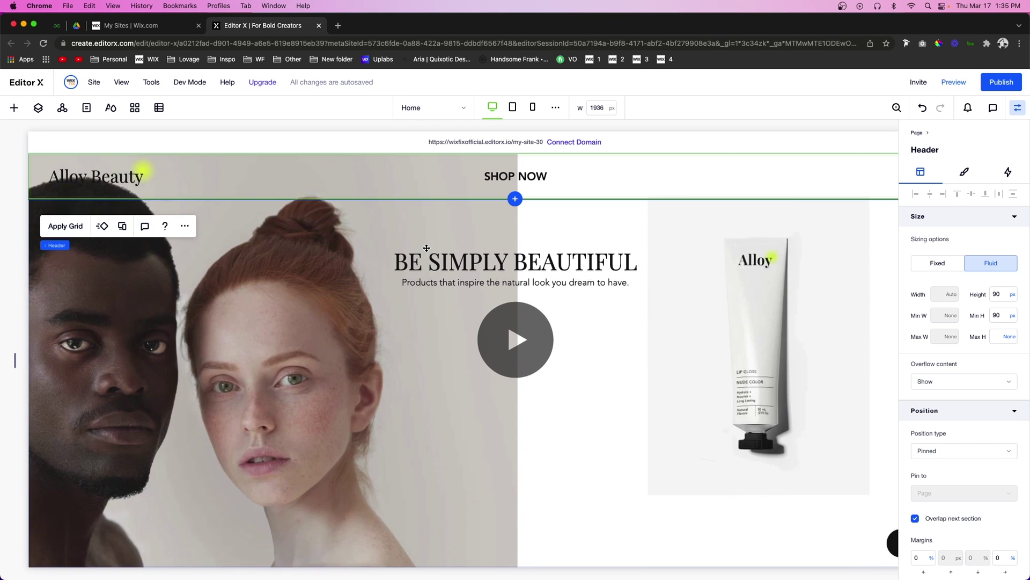
scroll(427, 248, down, 5)
scroll(426, 248, up, 8)
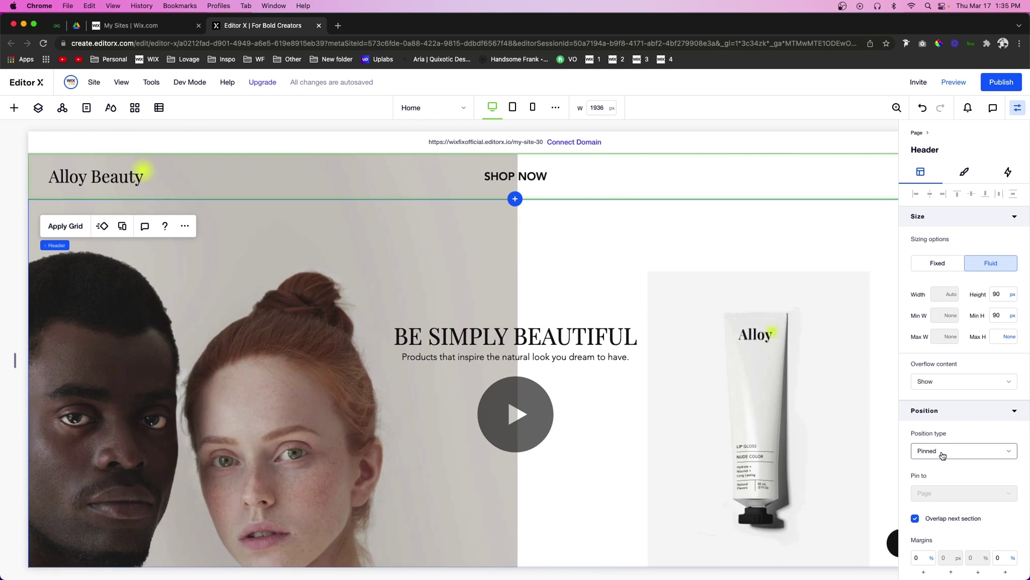
scroll(966, 413, down, 5)
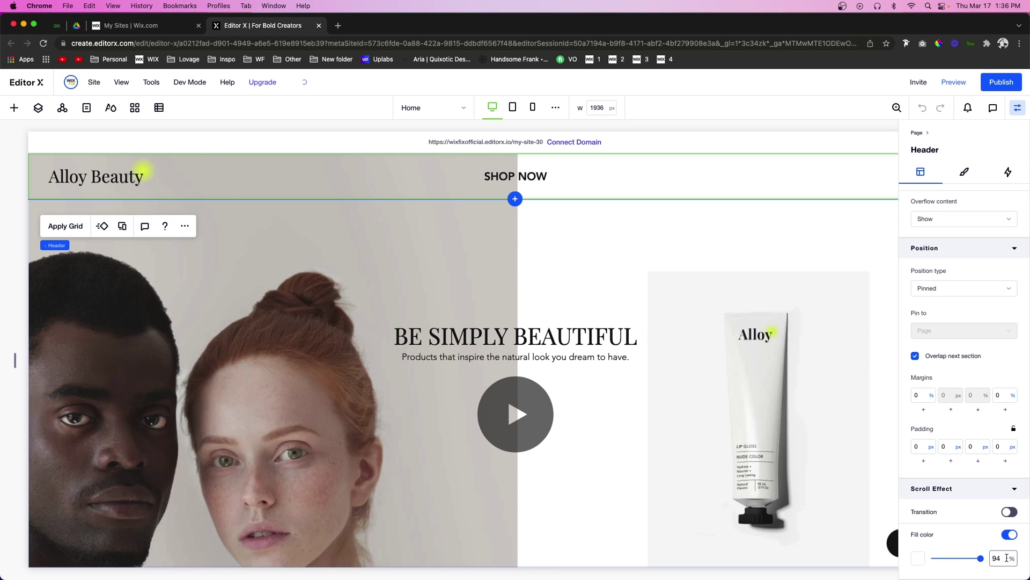
Preview the site, scroll to check the header's light scroll fill, then go back to Edit Site.
click(954, 82)
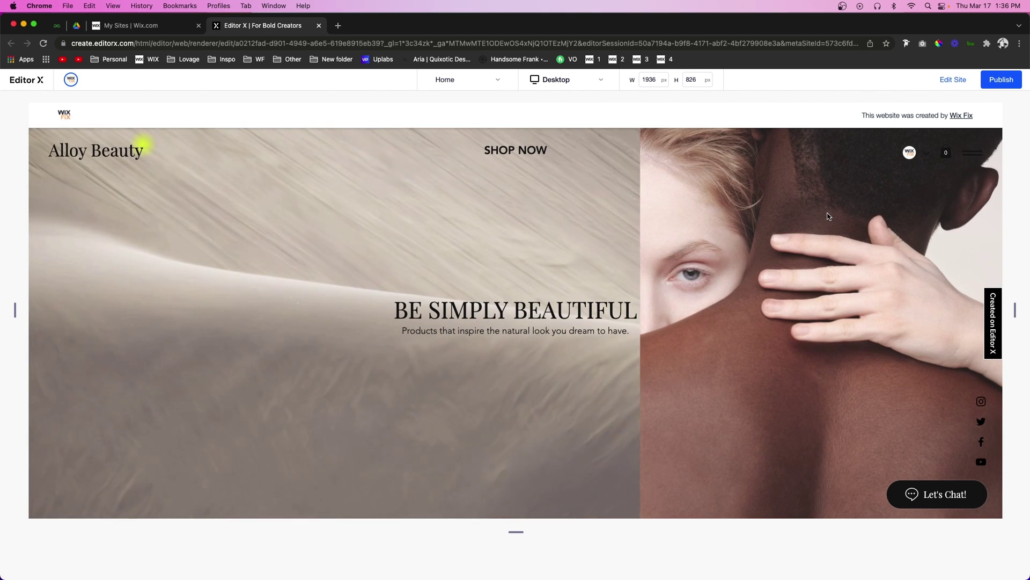
scroll(828, 216, down, 2)
scroll(828, 216, down, 10)
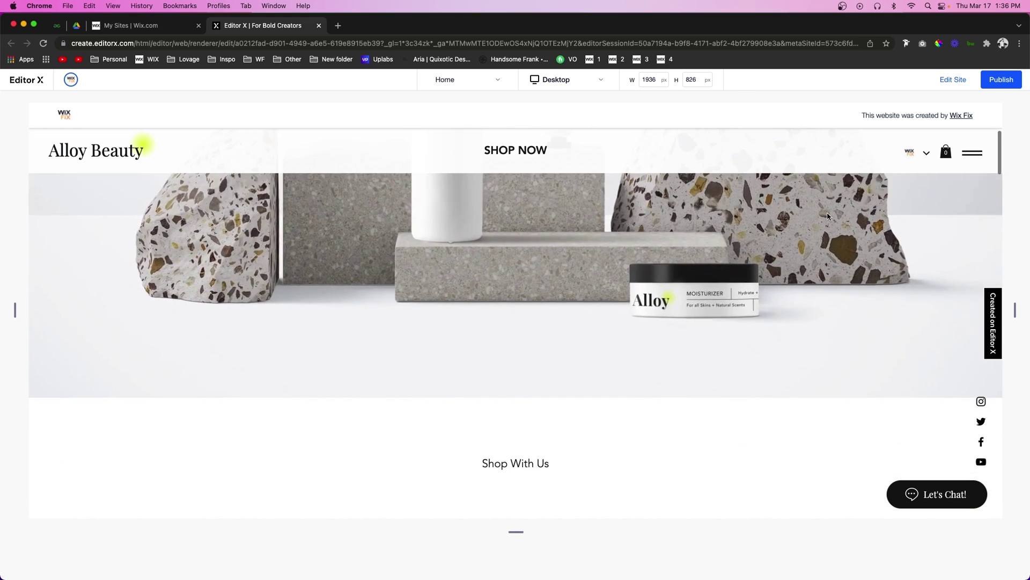
scroll(828, 217, down, 6)
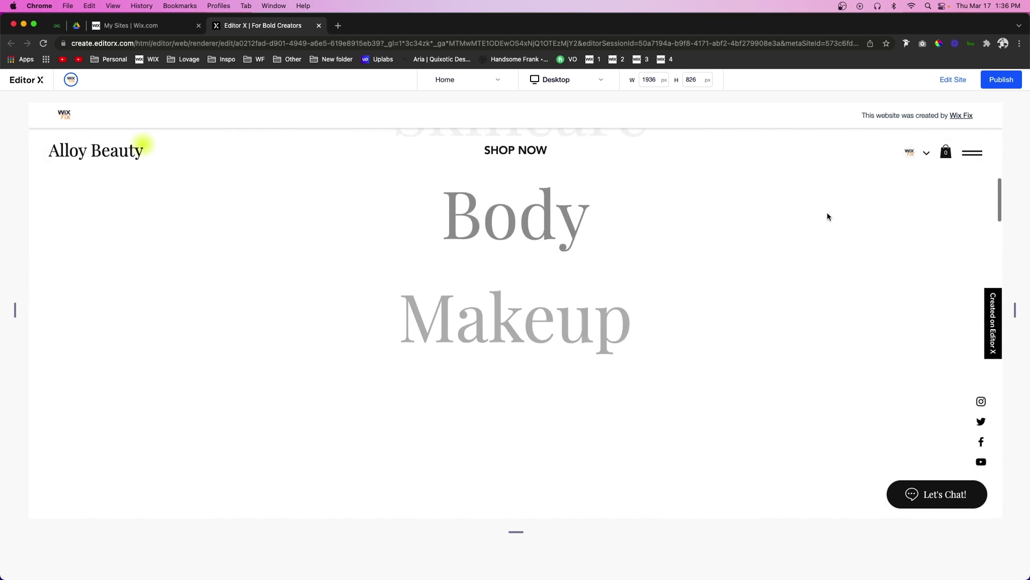
scroll(828, 217, down, 3)
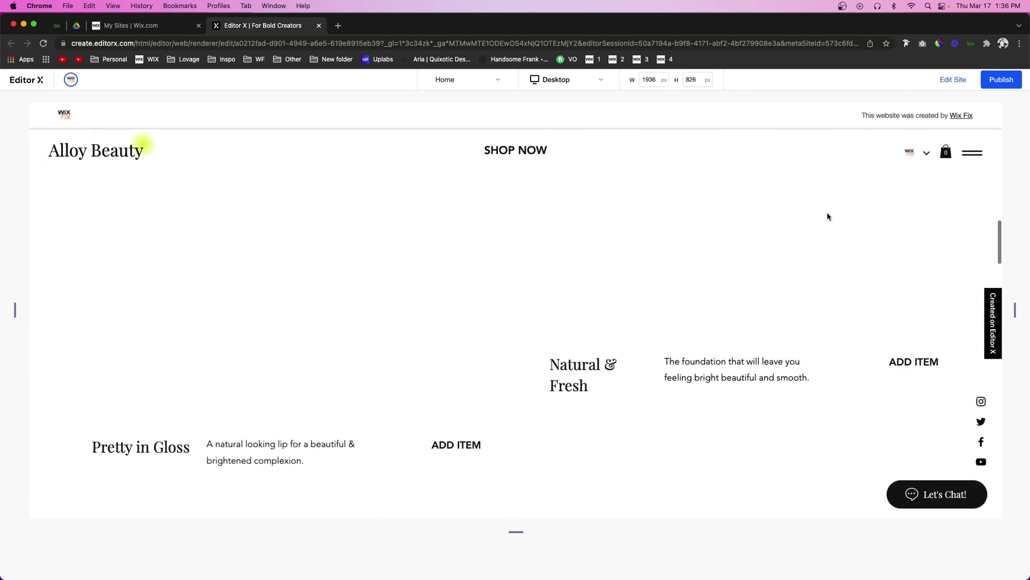
scroll(828, 217, up, 15)
scroll(828, 216, up, 3)
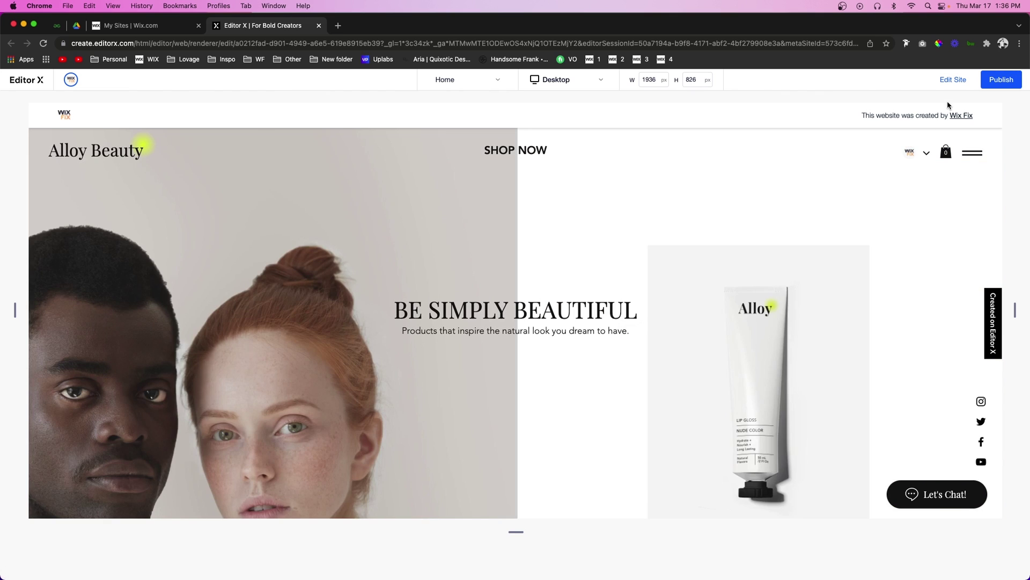
click(953, 79)
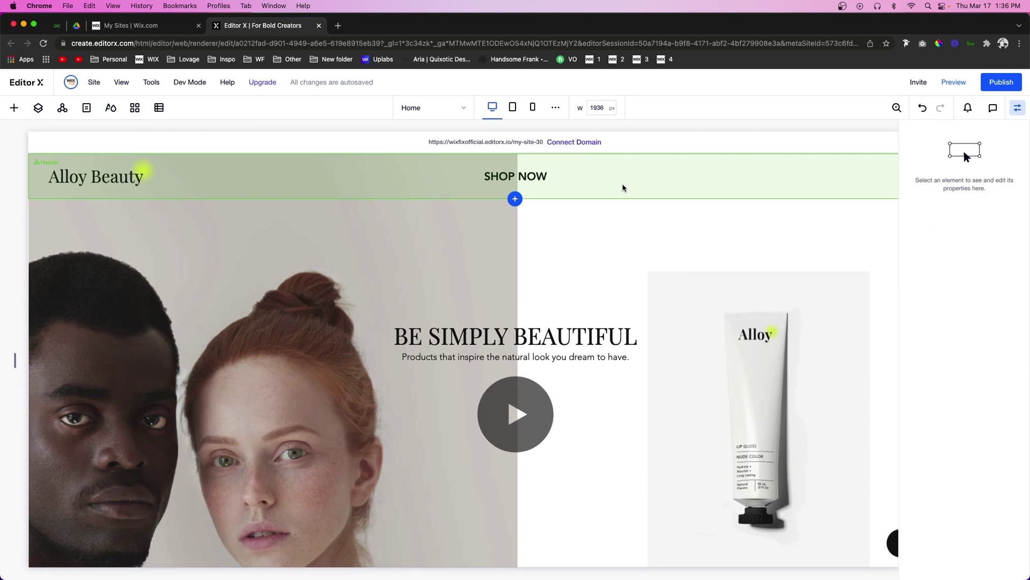
Turn on the header's scroll Transition and set its type to Move, after briefly trying Fade.
click(623, 187)
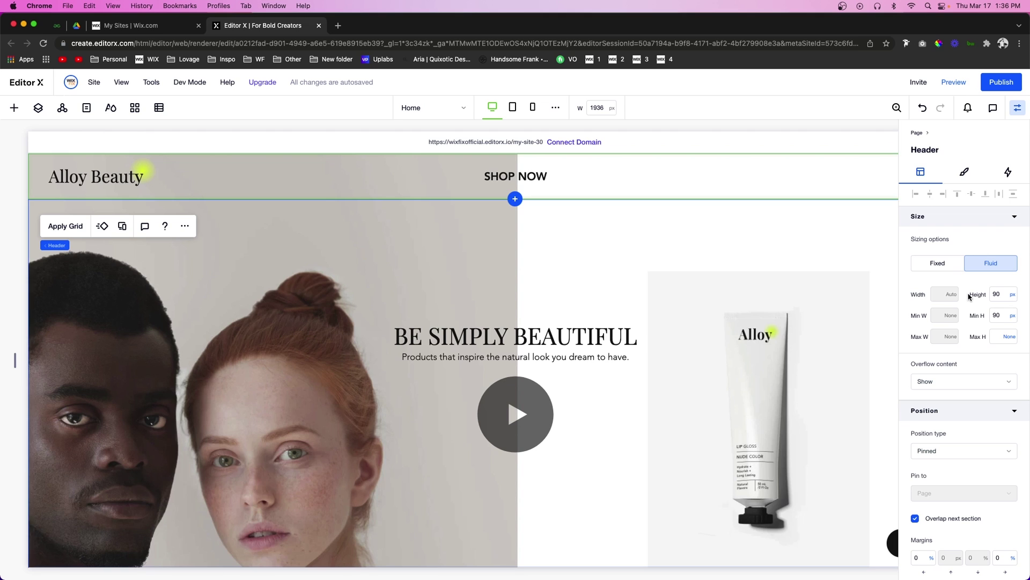
scroll(992, 432, down, 5)
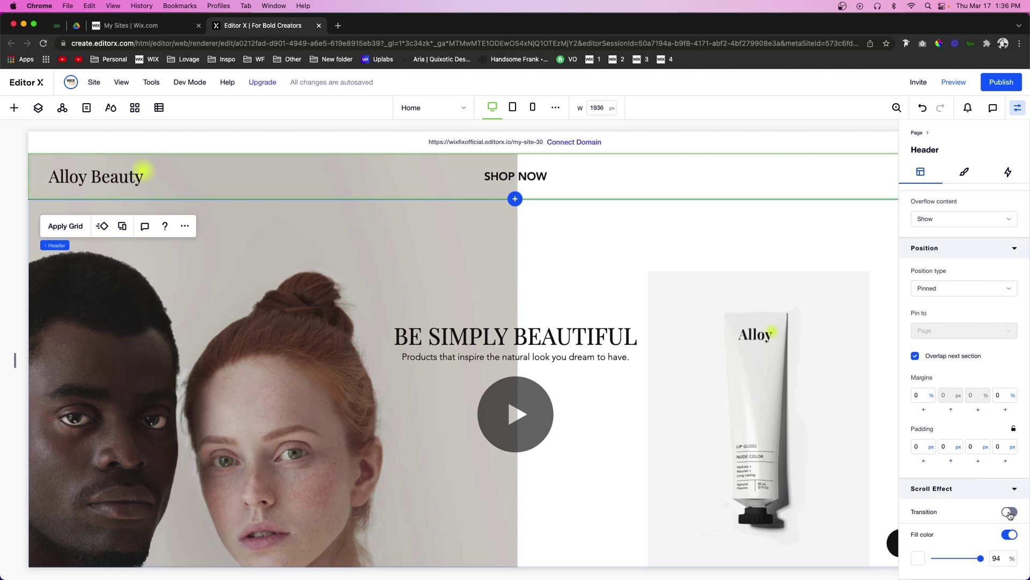
click(1009, 513)
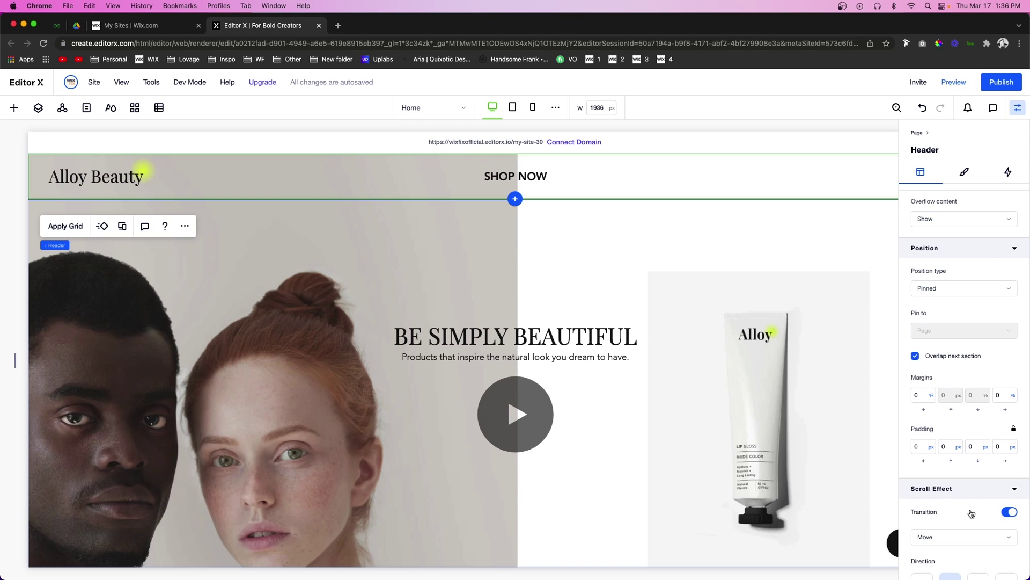
scroll(972, 514, down, 3)
click(943, 406)
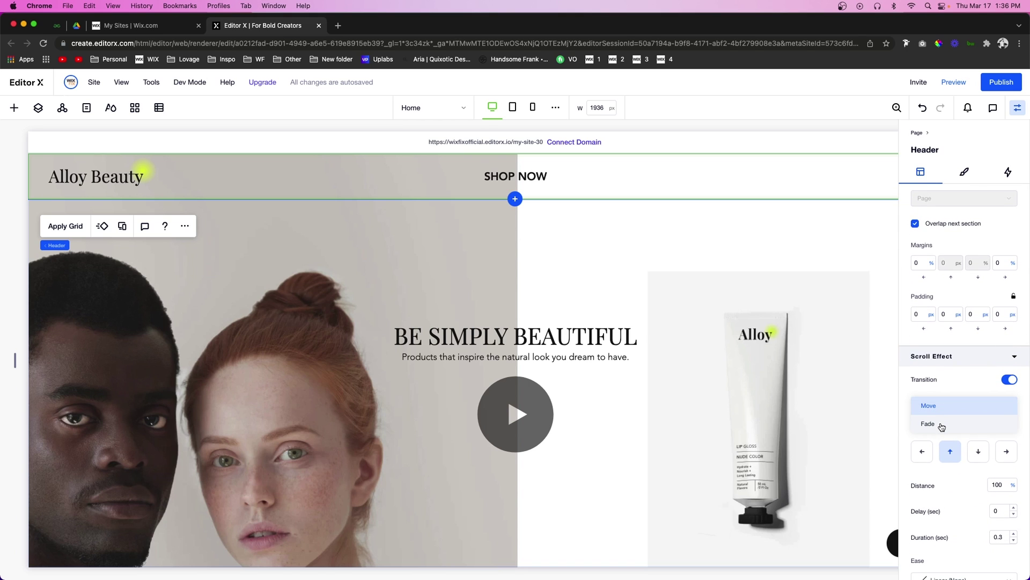
click(942, 424)
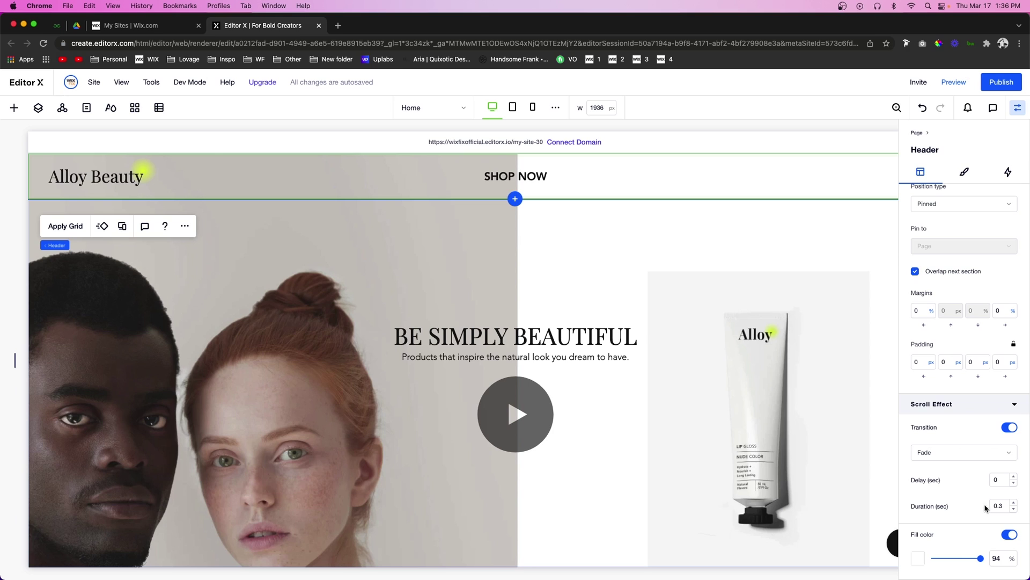
click(943, 455)
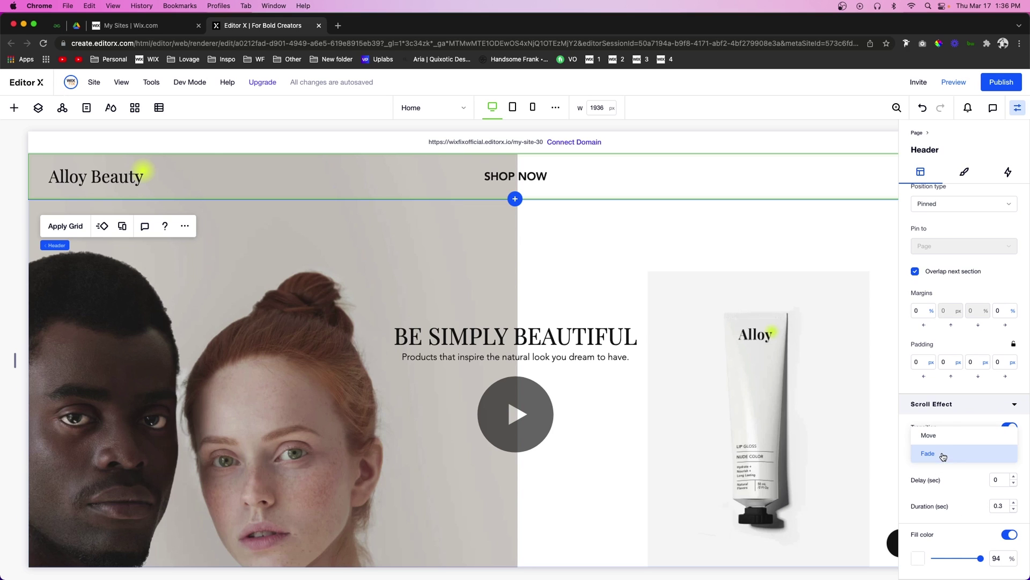
click(935, 437)
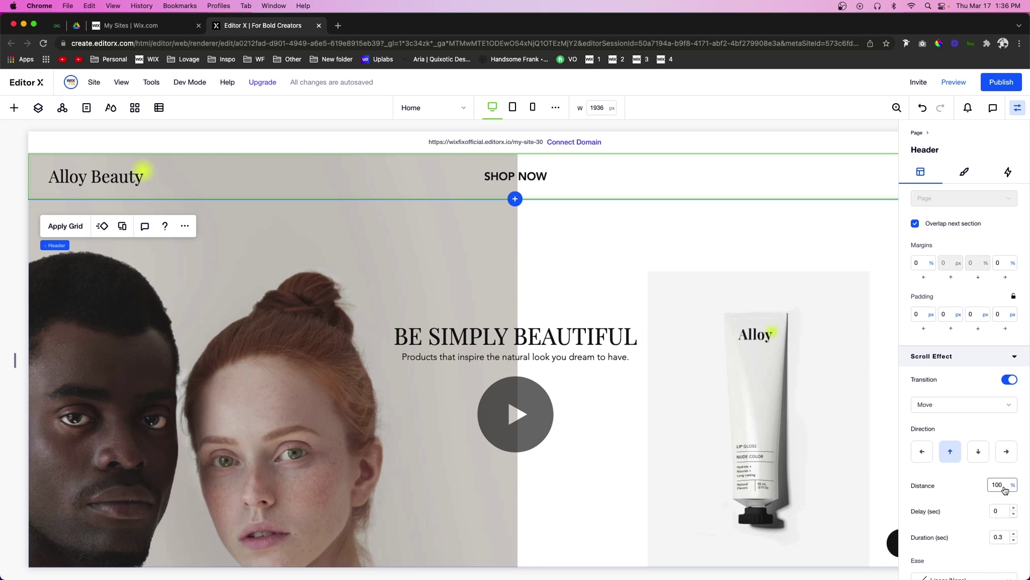
Set the header transition's Ease to In Sine.
scroll(912, 463, down, 2)
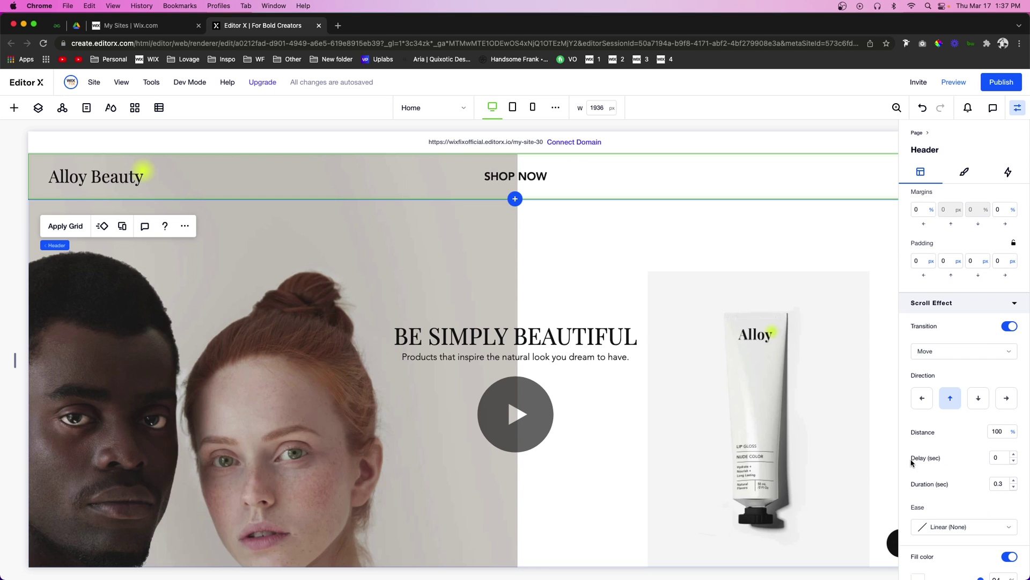
click(951, 532)
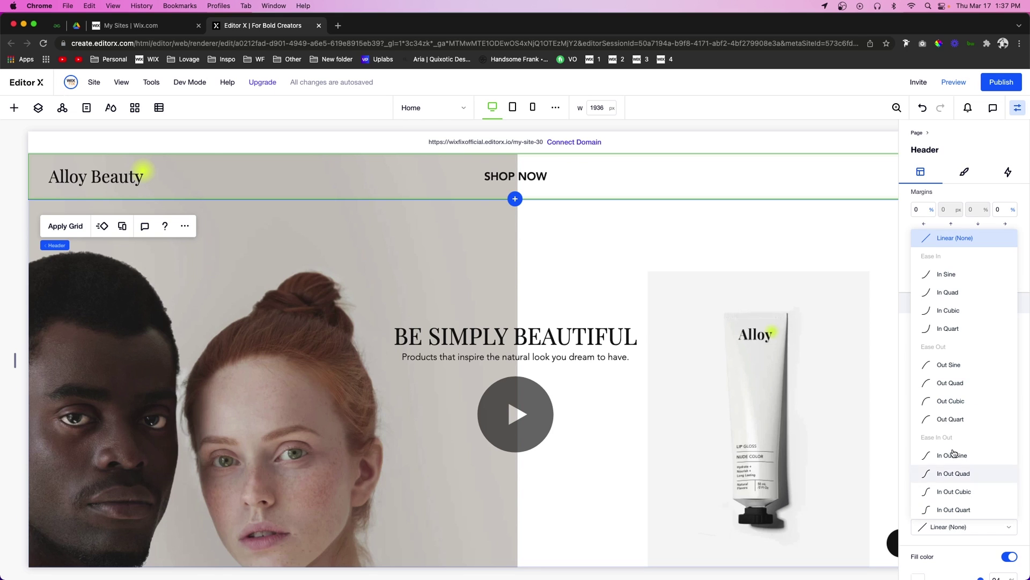
click(963, 277)
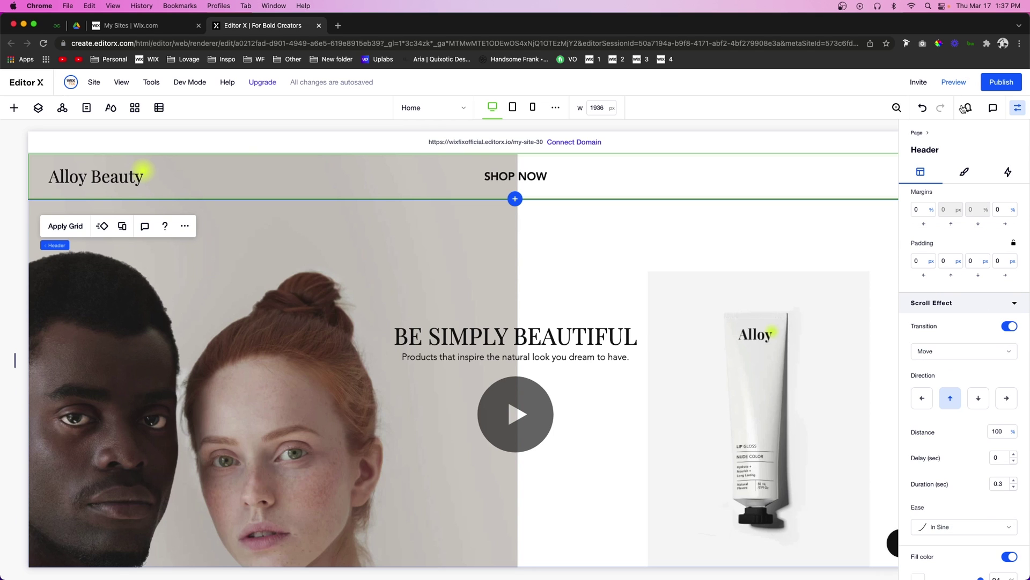
Preview the site and scroll up and down to watch the pinned header over the hero and product sections.
click(951, 83)
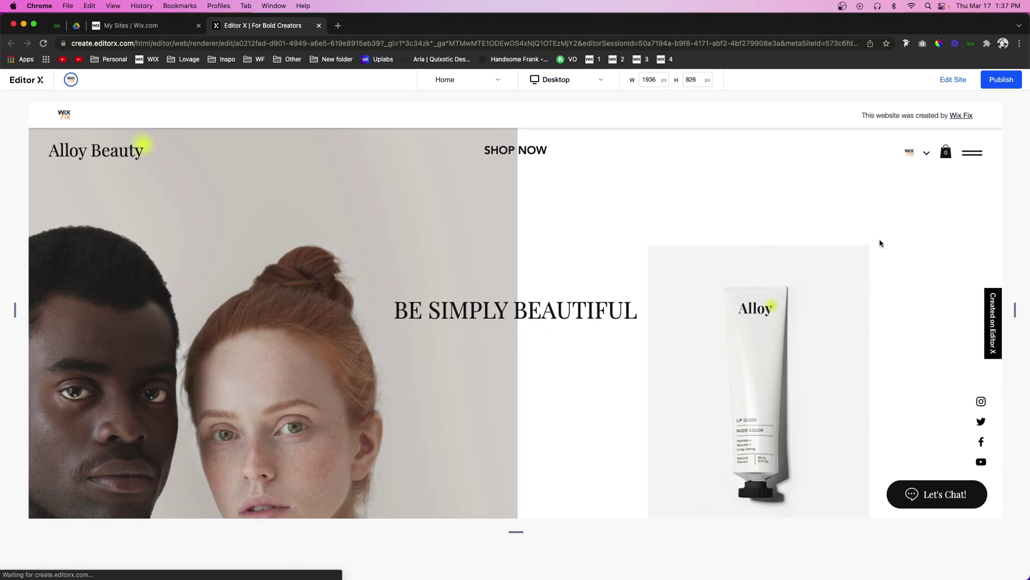
scroll(880, 243, down, 5)
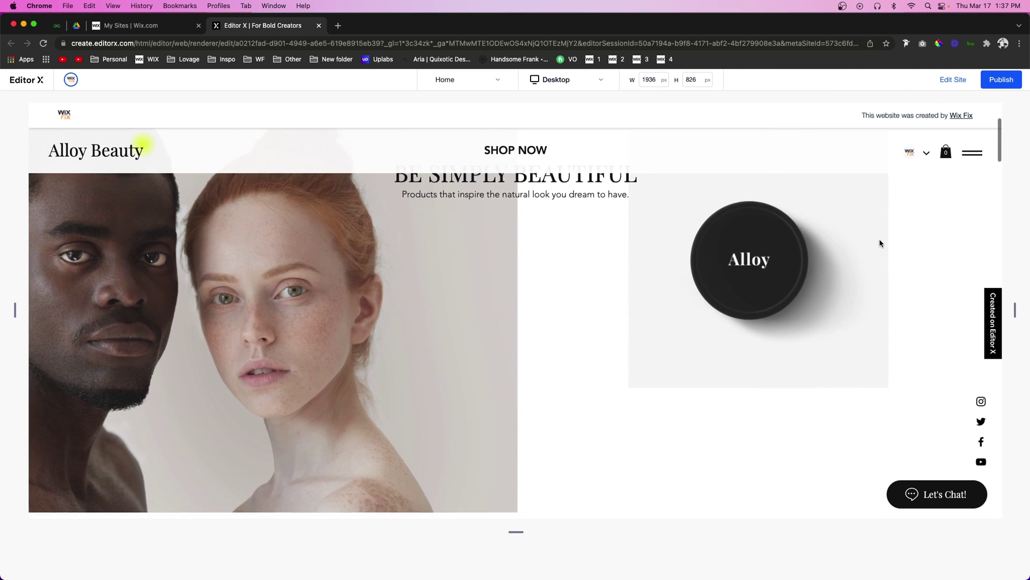
scroll(880, 243, down, 5)
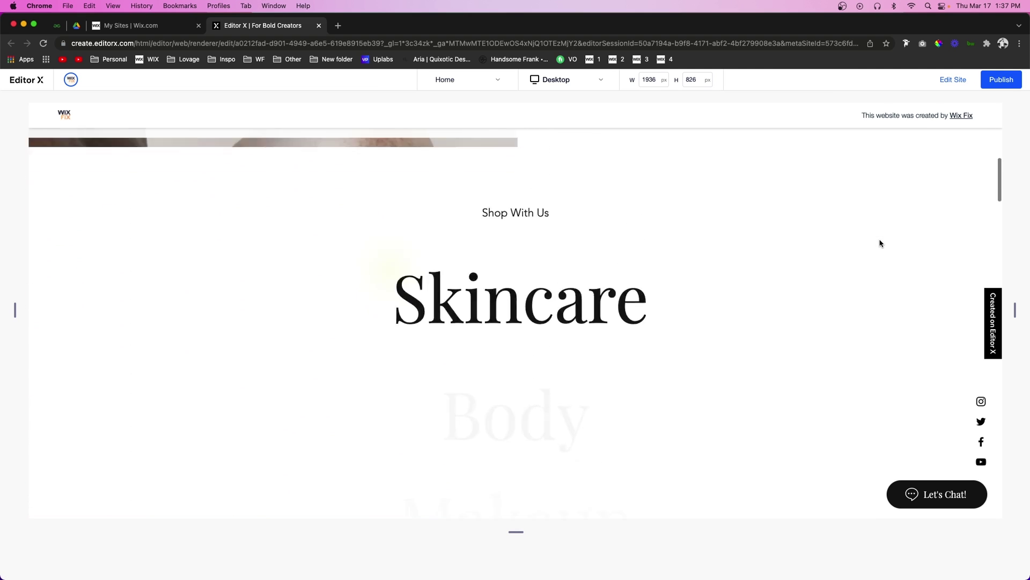
scroll(880, 243, up, 10)
scroll(880, 243, down, 5)
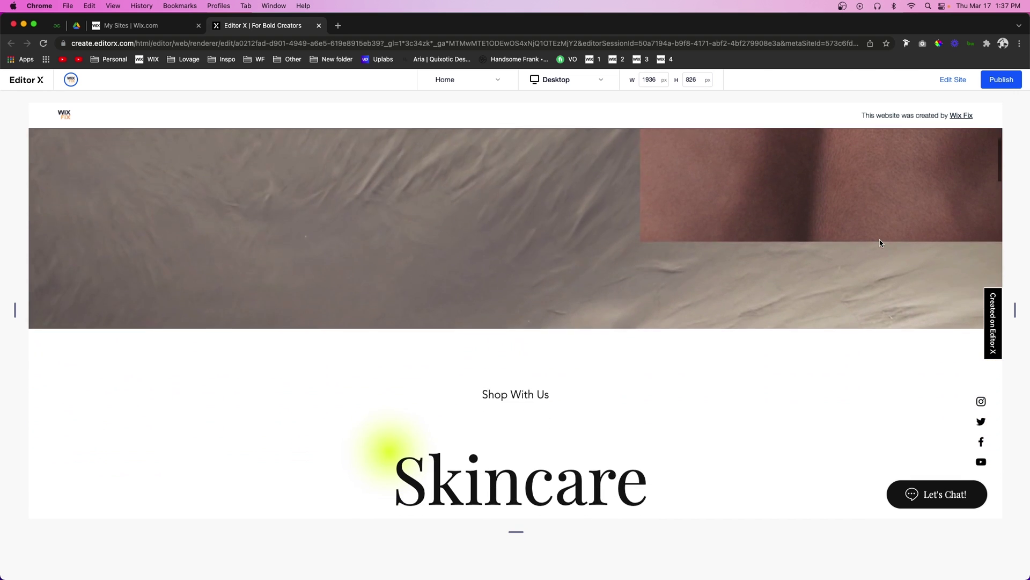
scroll(881, 243, down, 3)
scroll(881, 244, up, 10)
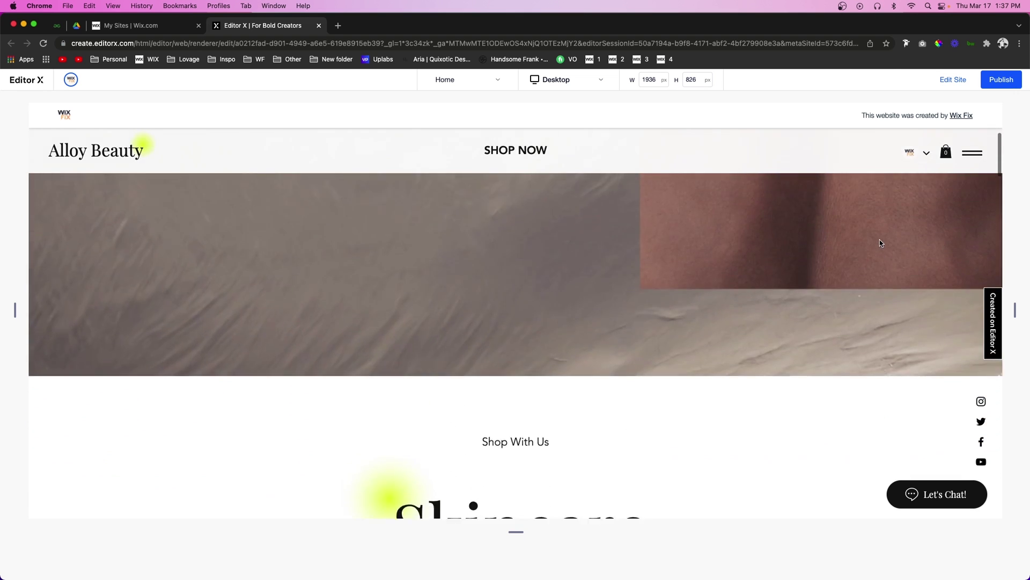
scroll(880, 243, down, 5)
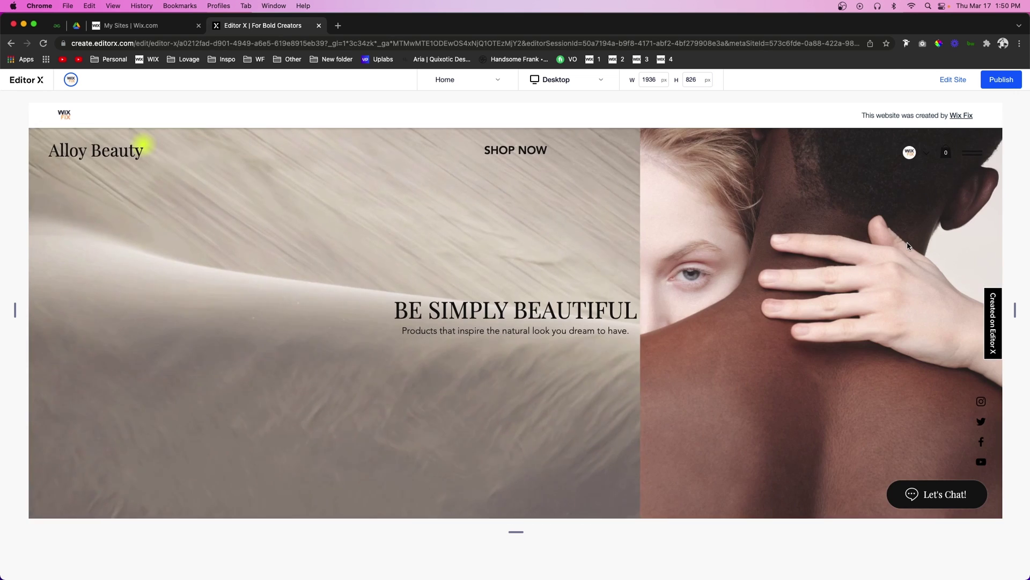
scroll(907, 245, down, 1)
scroll(908, 246, down, 6)
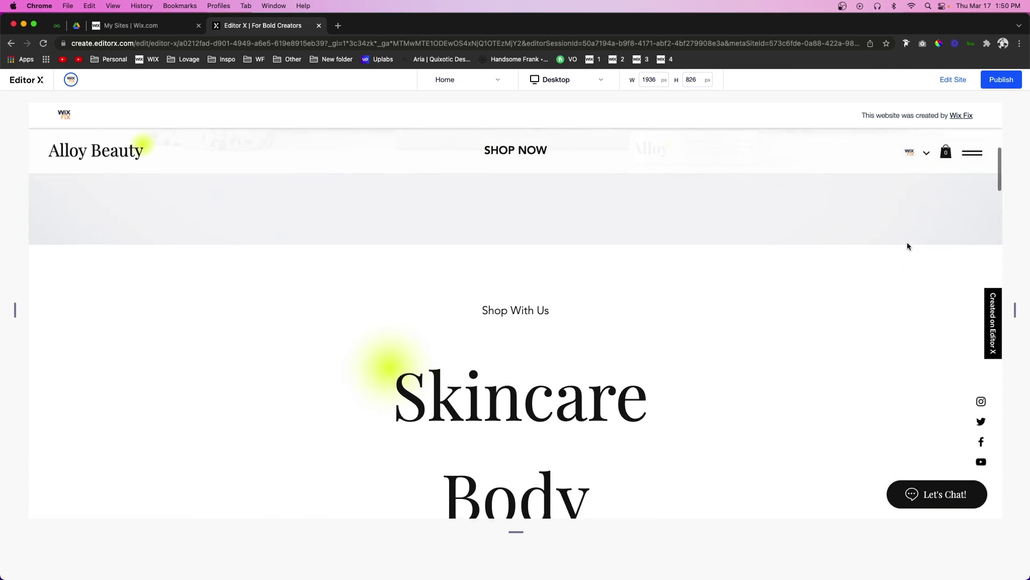
scroll(907, 246, up, 6)
scroll(907, 246, down, 2)
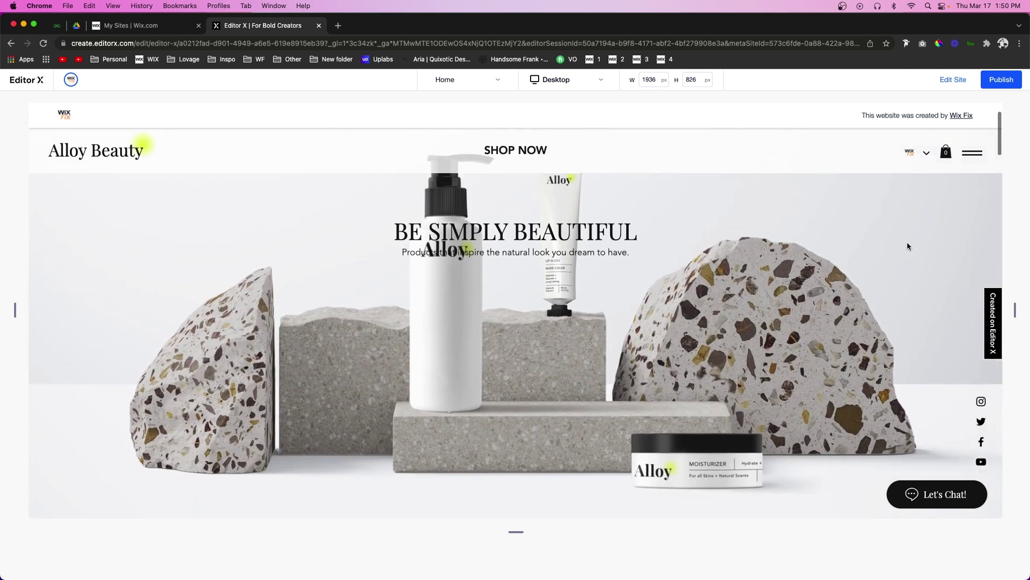
scroll(907, 246, down, 6)
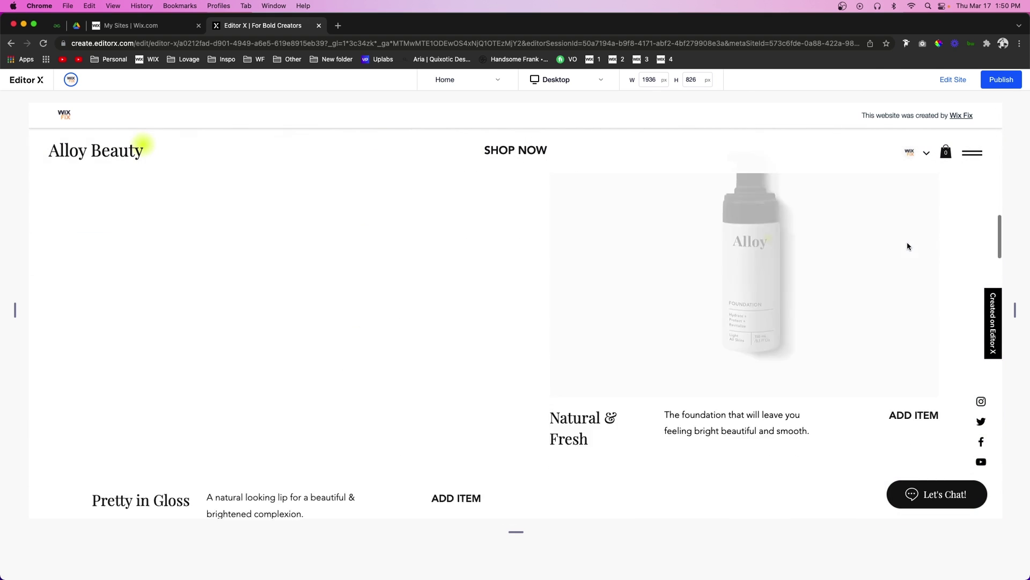
scroll(907, 245, up, 3)
scroll(907, 246, up, 5)
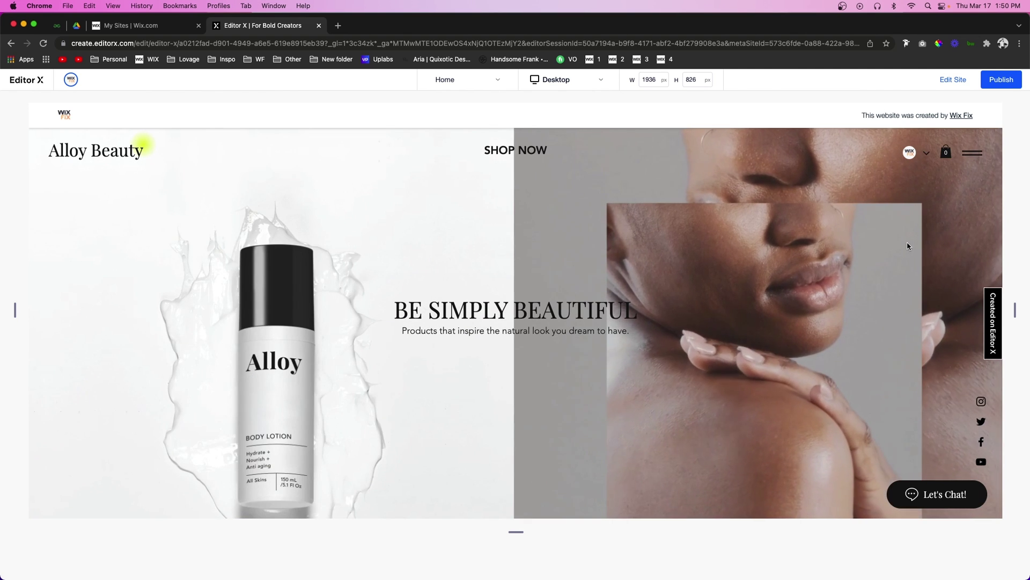